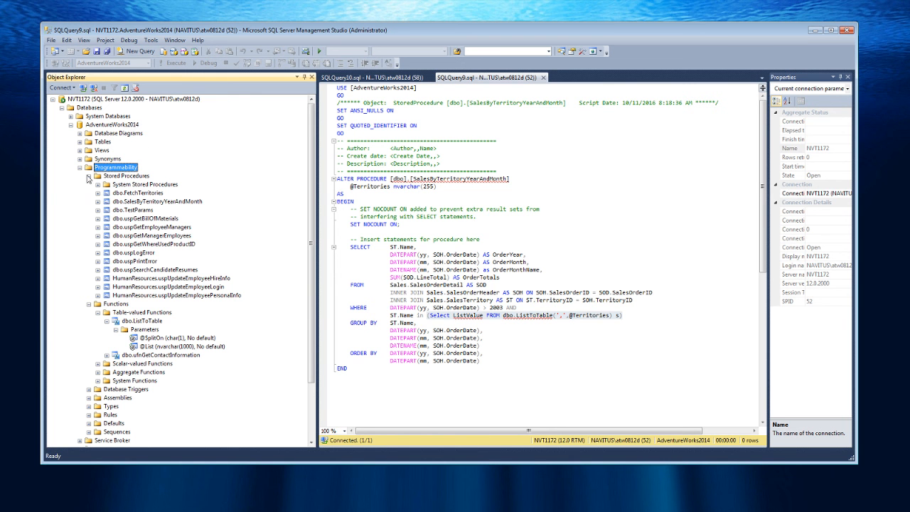
- Look through the AdventureWorks2014 database tables and the script of the dbo.FetchTerritories stored procedure
{"action": "left_click", "coordinate": [80, 142]}
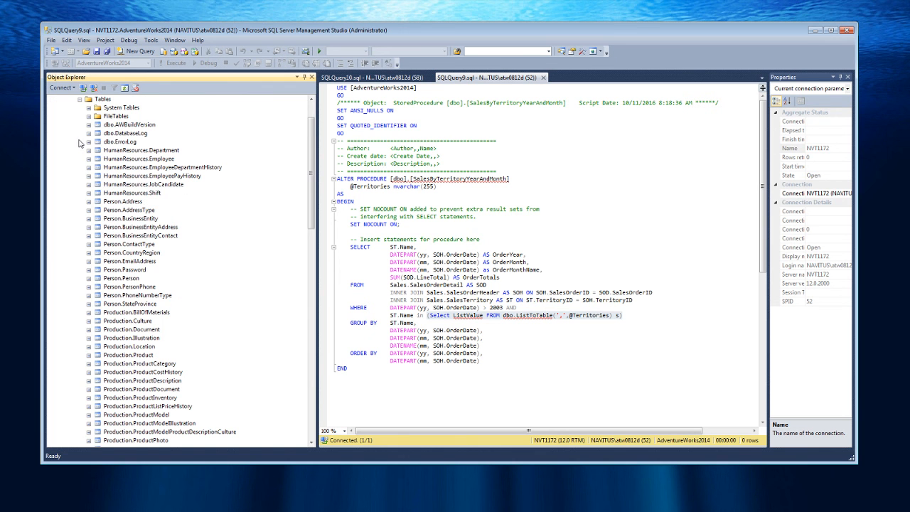
{"action": "left_click", "coordinate": [79, 99]}
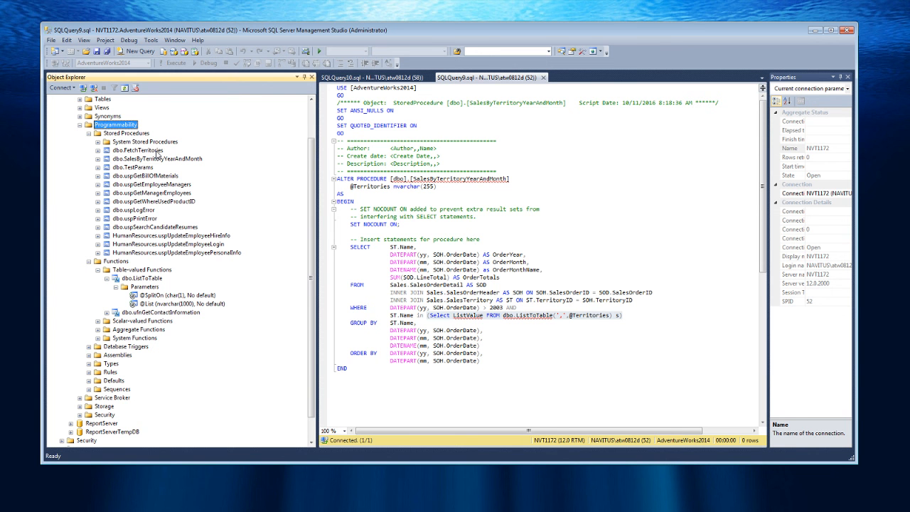
{"action": "left_click", "coordinate": [371, 77]}
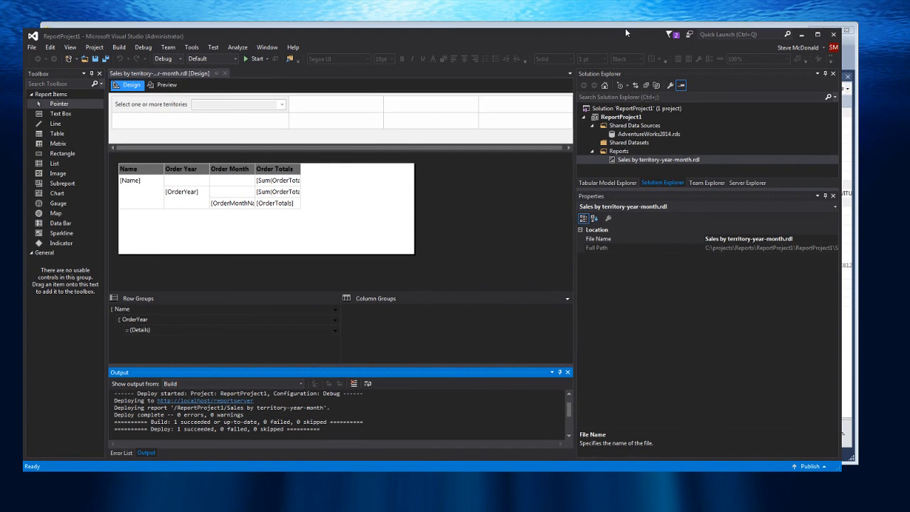
- In Visual Studio, enlarge the window and review the Business Intelligence templates for a new project without creating one
{"action": "left_click_drag", "start_coordinate": [835, 467], "coordinate": [879, 484]}
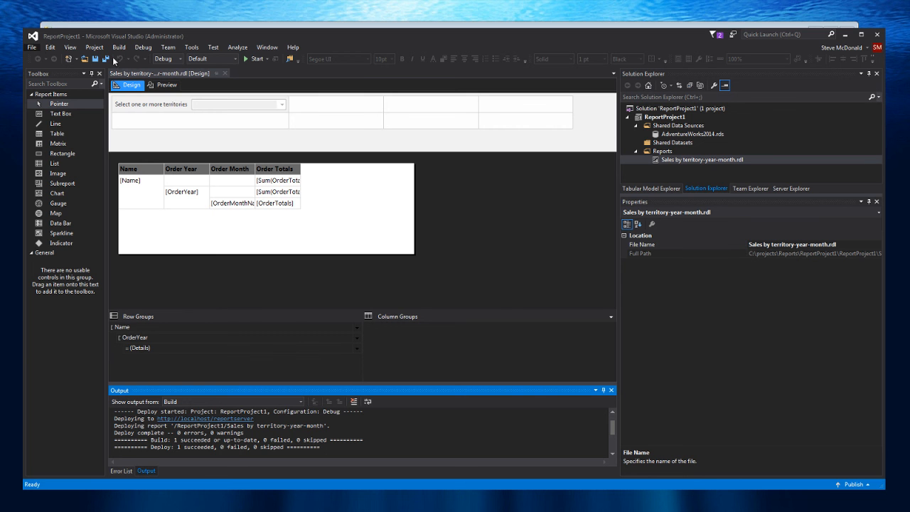
{"action": "key", "text": "ctrl+shift+n"}
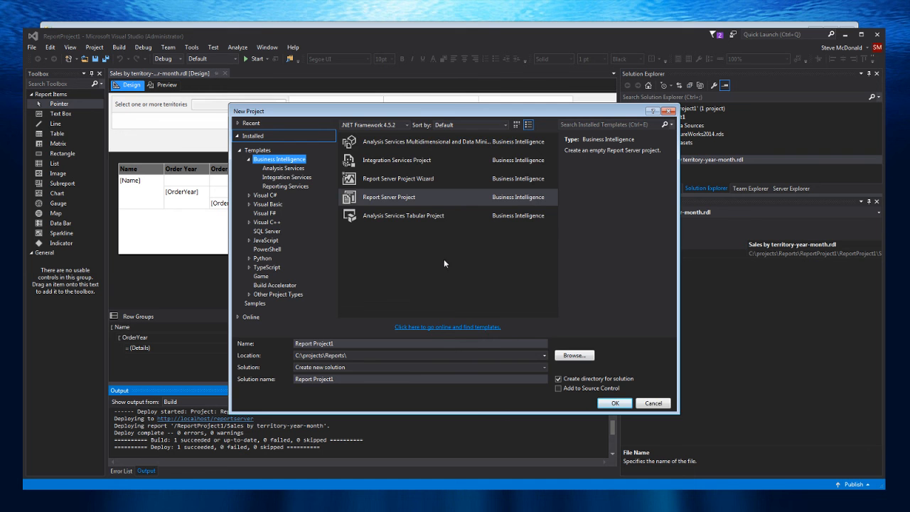
{"action": "left_click", "coordinate": [653, 403]}
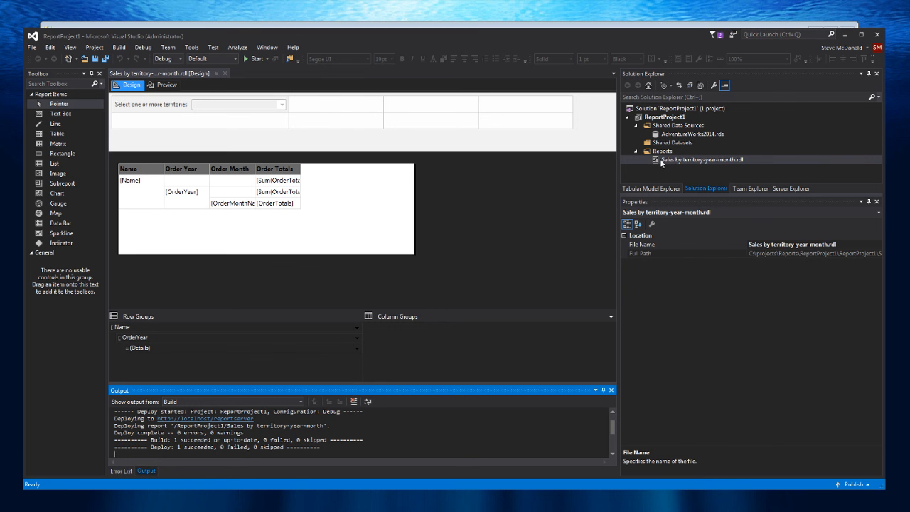
- Review the type and connection string of the AdventureWorks2014 shared data source, leaving them as they are
{"action": "double_click", "coordinate": [704, 135]}
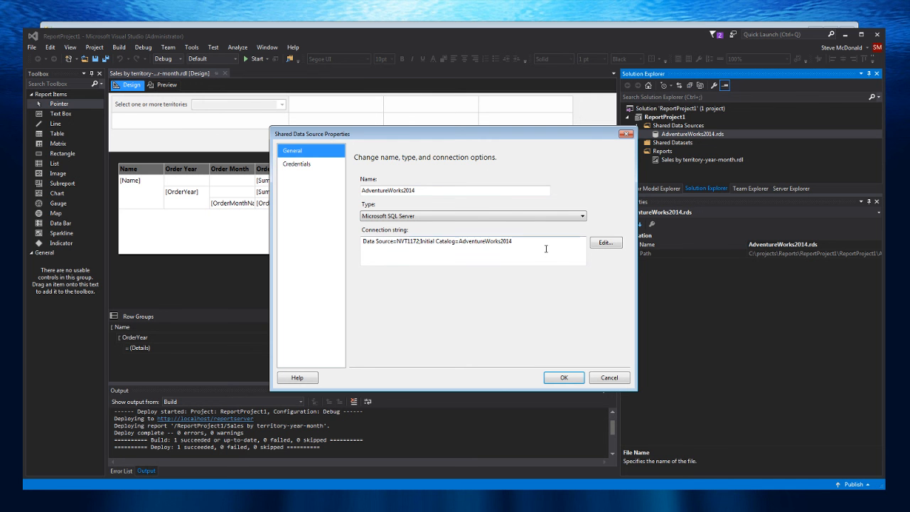
{"action": "left_click", "coordinate": [610, 378]}
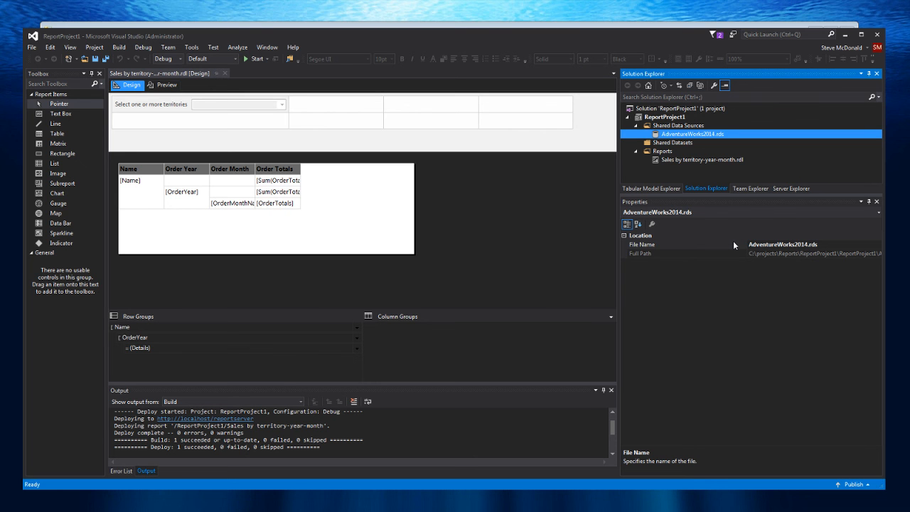
{"action": "left_click", "coordinate": [676, 324]}
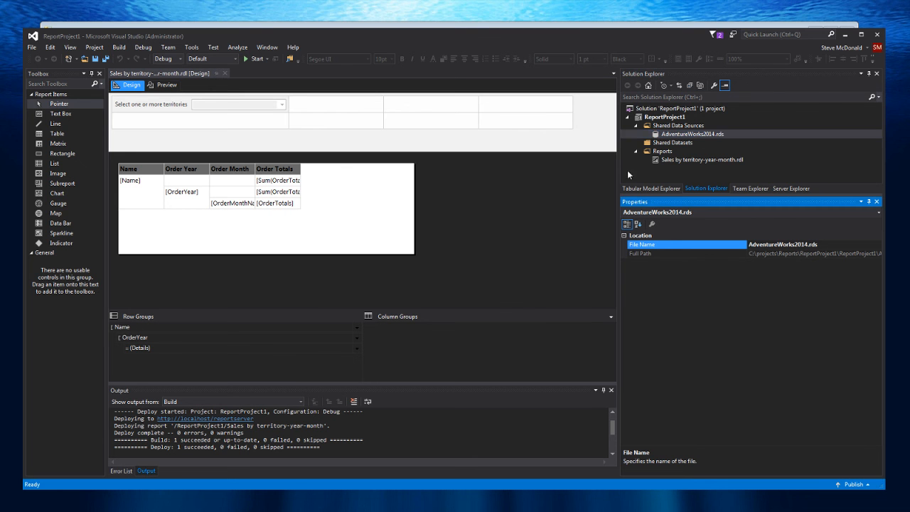
- Examine the deployment settings in the ReportProject1 property pages without changing them
{"action": "left_click", "coordinate": [662, 118]}
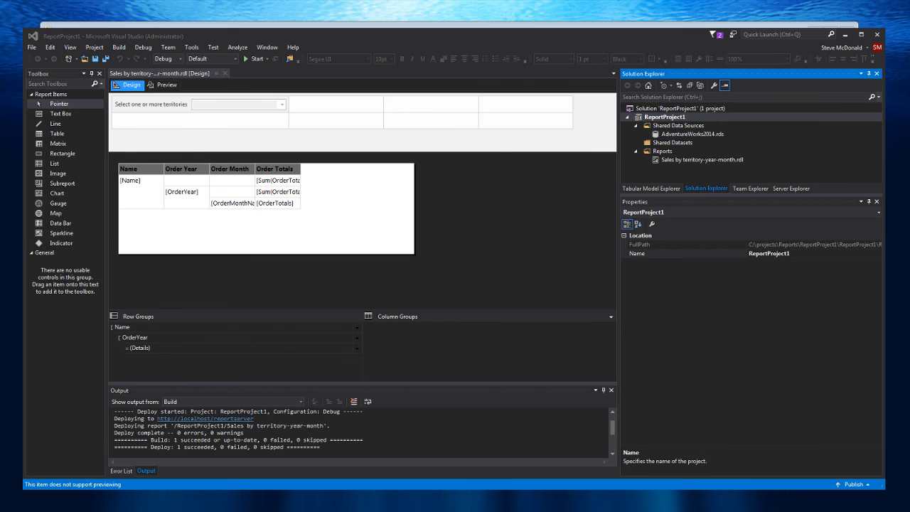
{"action": "left_click_drag", "start_coordinate": [0, 169], "coordinate": [439, 90]}
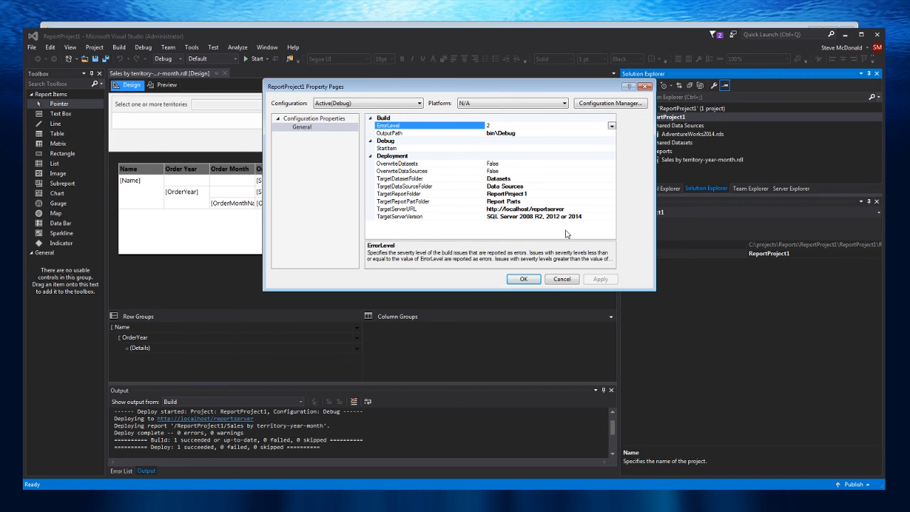
{"action": "left_click", "coordinate": [562, 278]}
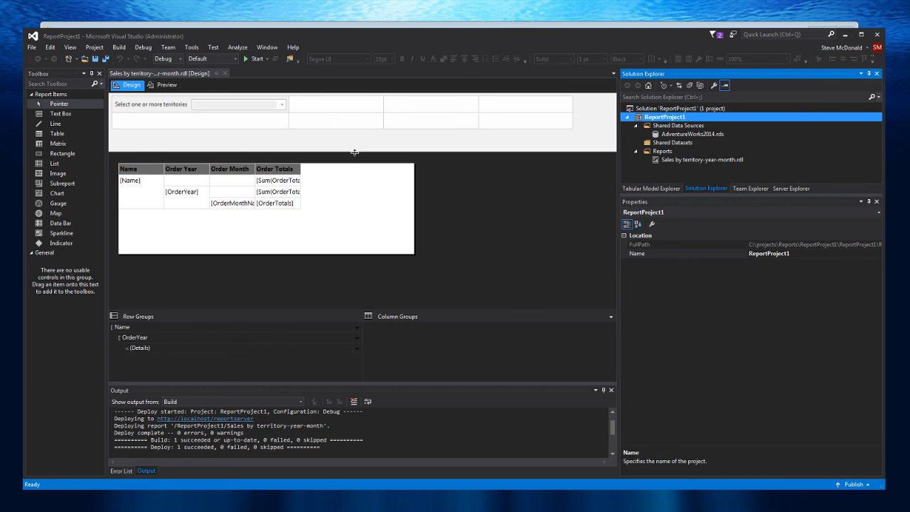
- Preview the Sales by territory-year-month report for Canada, check the territory choices, and return to the report design
{"action": "left_click", "coordinate": [167, 84]}
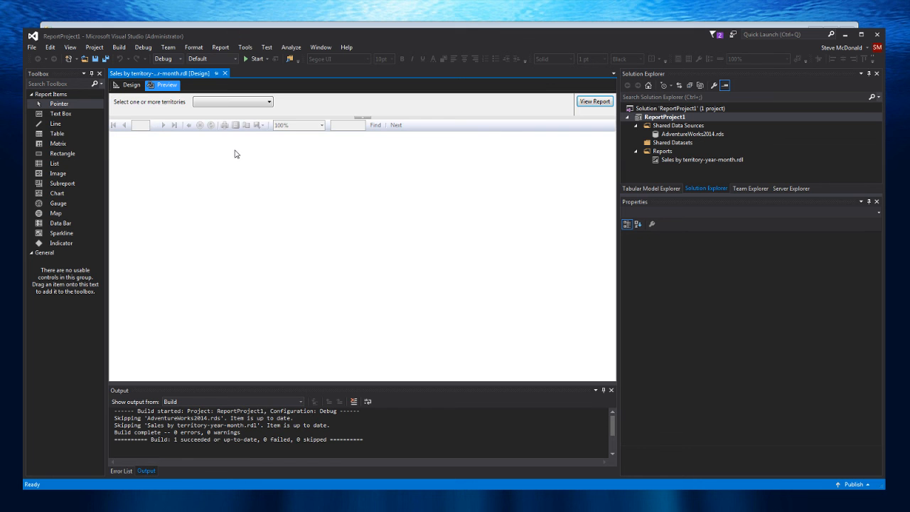
{"action": "left_click", "coordinate": [264, 103]}
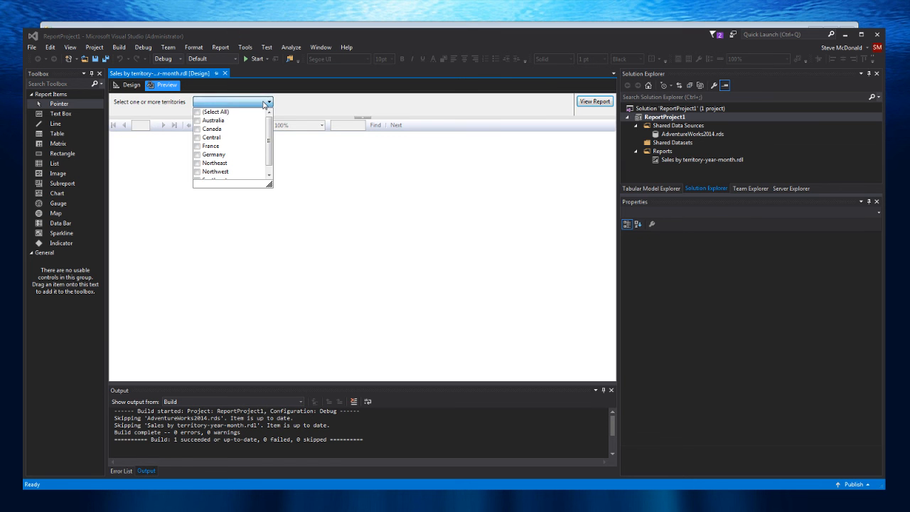
{"action": "left_click", "coordinate": [198, 128]}
{"action": "left_click", "coordinate": [453, 111]}
{"action": "left_click", "coordinate": [594, 102]}
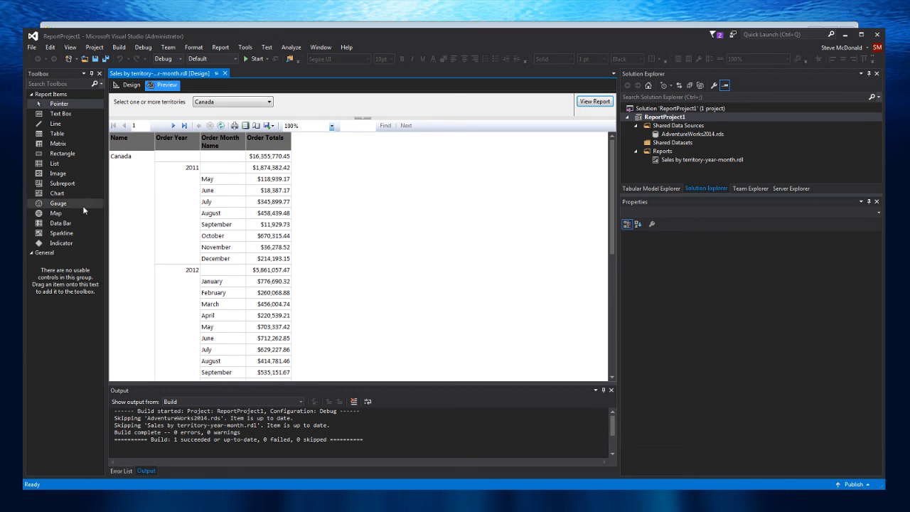
{"action": "left_click", "coordinate": [264, 103]}
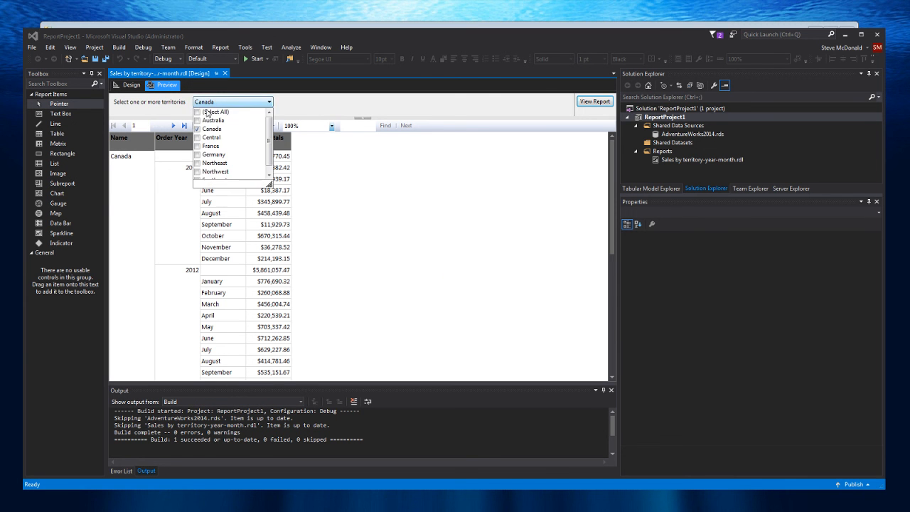
{"action": "left_click", "coordinate": [320, 121]}
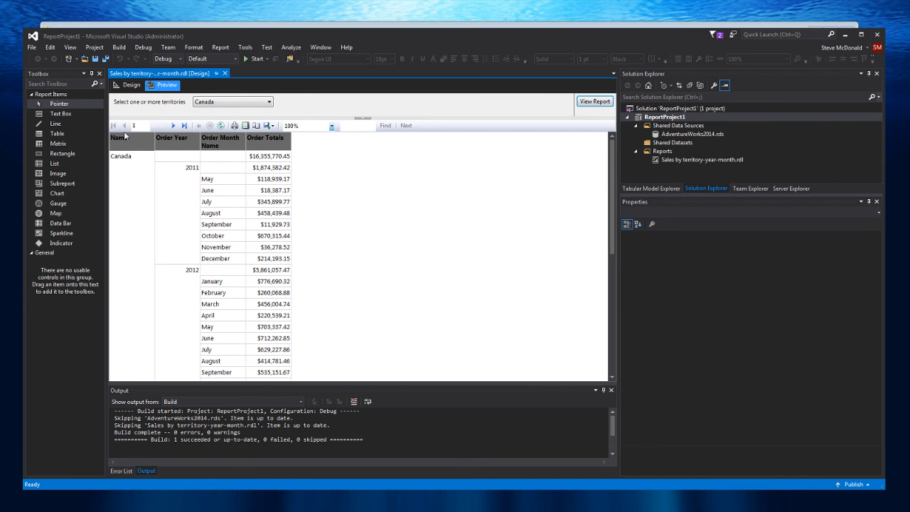
{"action": "left_click", "coordinate": [129, 85]}
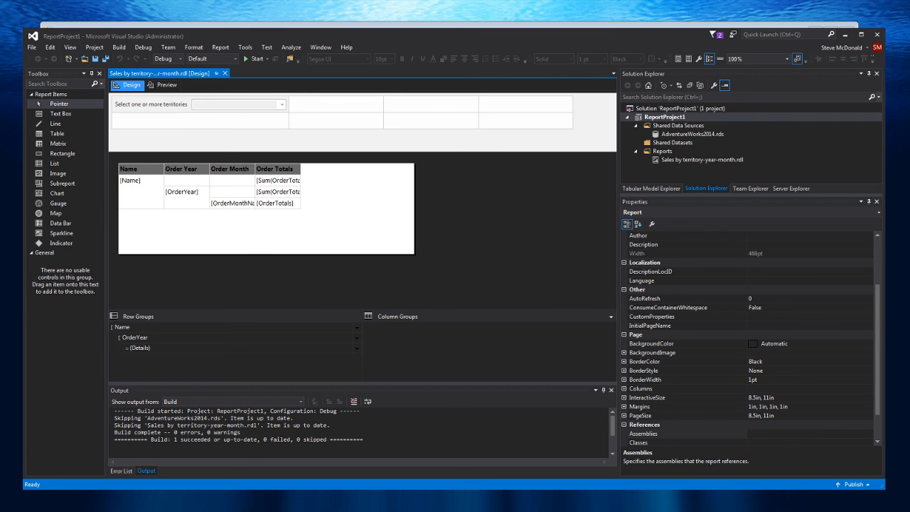
- Switch to Report Manager in the browser and open the Sales by territory-year-month report from the ReportProject1 folder
{"action": "left_click", "coordinate": [846, 34]}
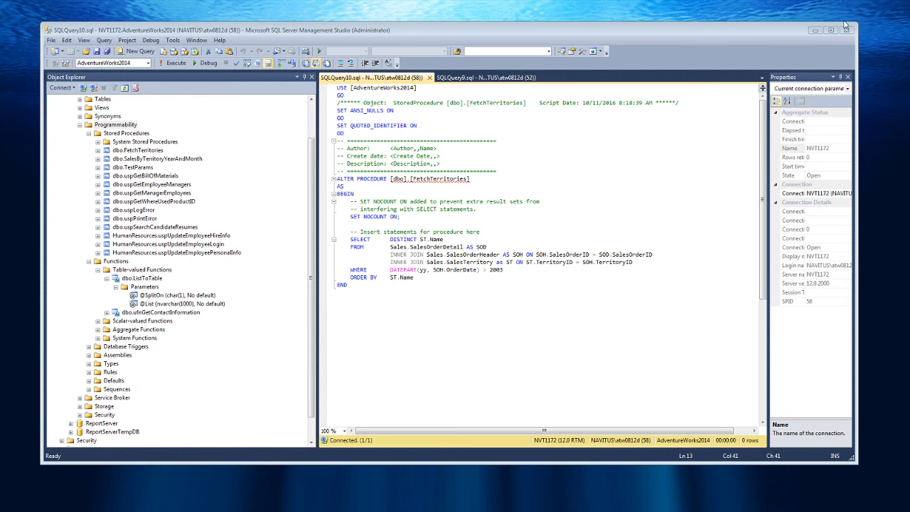
{"action": "left_click", "coordinate": [815, 30]}
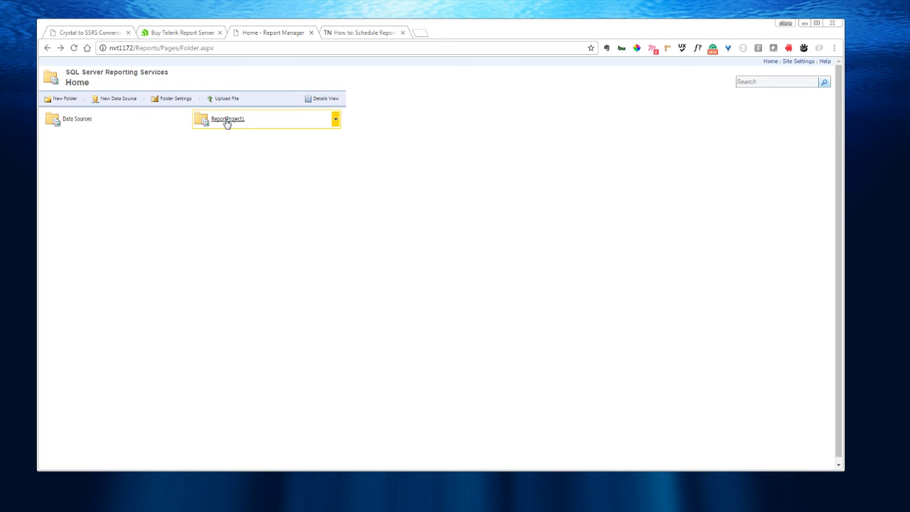
{"action": "left_click", "coordinate": [227, 120]}
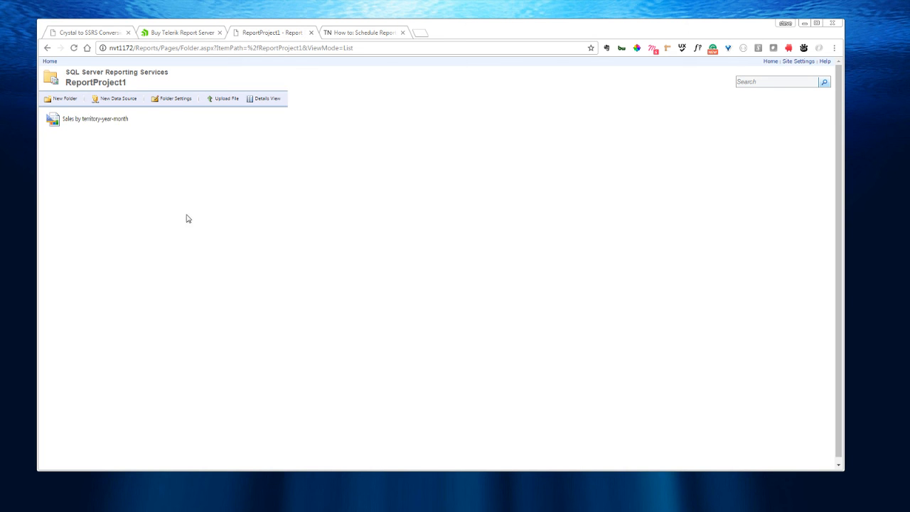
{"action": "left_click", "coordinate": [87, 120]}
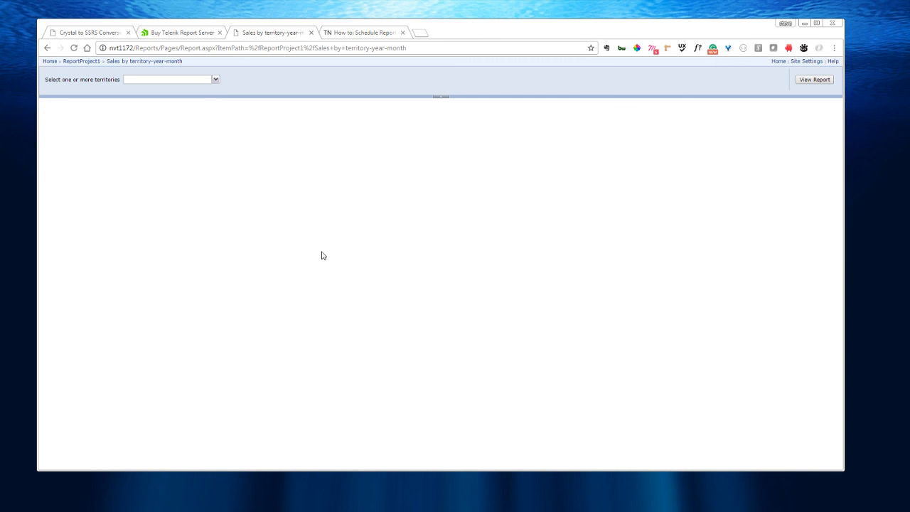
- Run the deployed report with Canada as the selected territory
{"action": "left_click", "coordinate": [215, 80]}
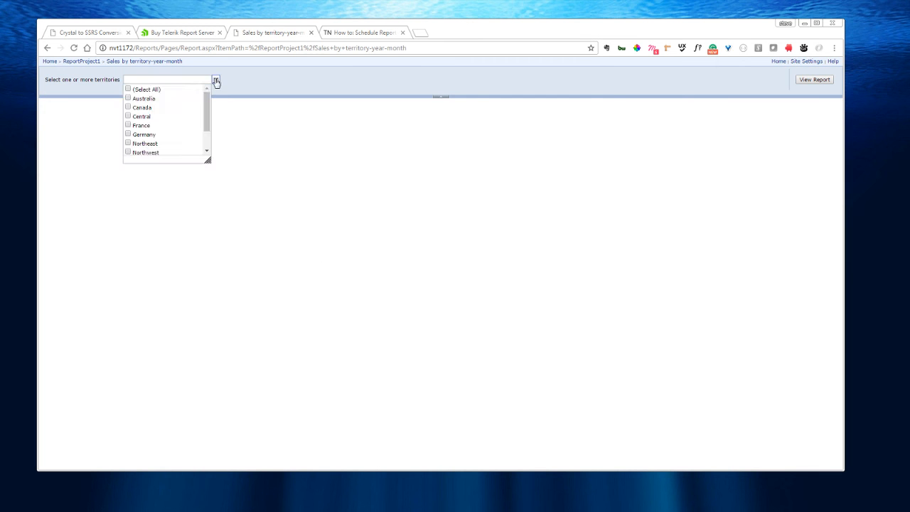
{"action": "left_click", "coordinate": [128, 108]}
{"action": "left_click", "coordinate": [310, 87]}
{"action": "left_click", "coordinate": [815, 79]}
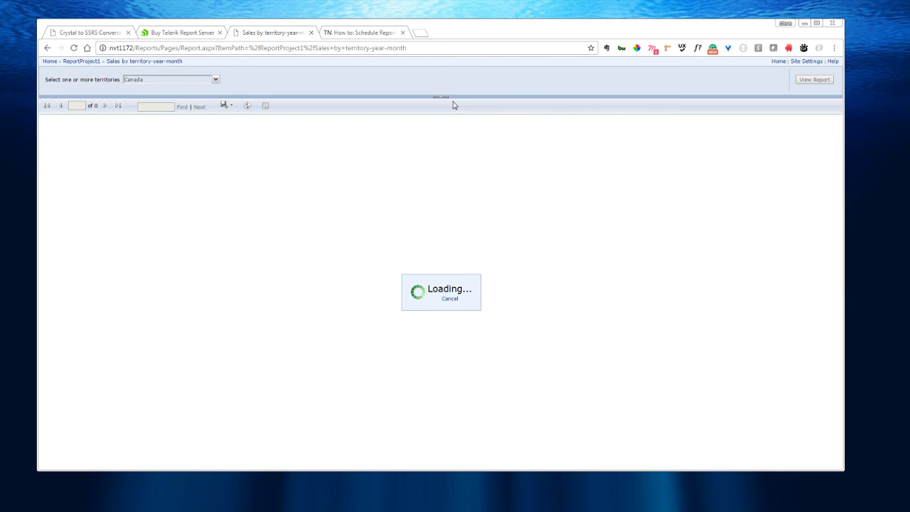
- Change the territory selection to Northeast and Northwest only and rerun the report
{"action": "left_click", "coordinate": [215, 80]}
{"action": "left_click", "coordinate": [128, 142]}
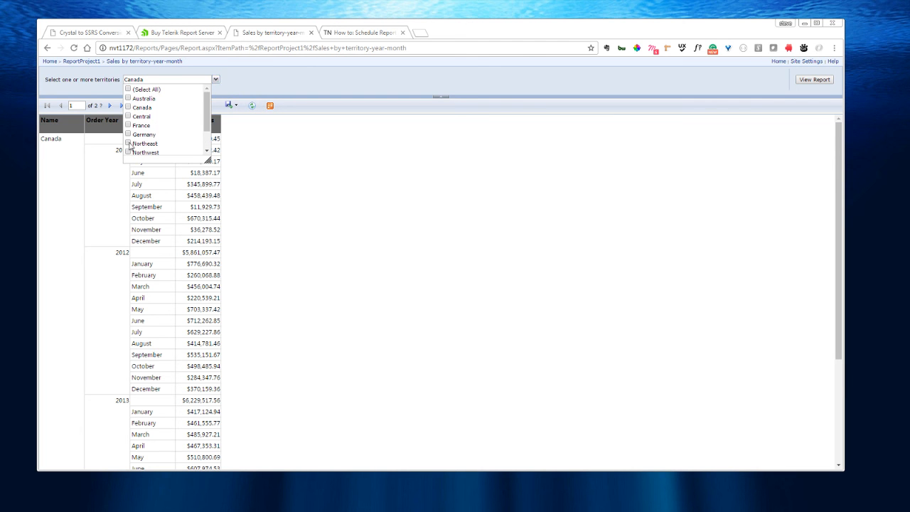
{"action": "left_click", "coordinate": [128, 152]}
{"action": "left_click", "coordinate": [475, 83]}
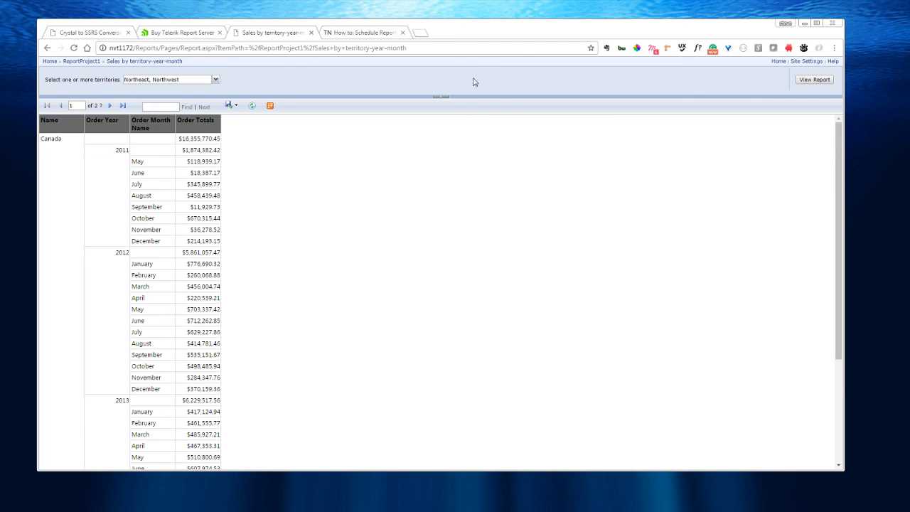
{"action": "left_click", "coordinate": [828, 81]}
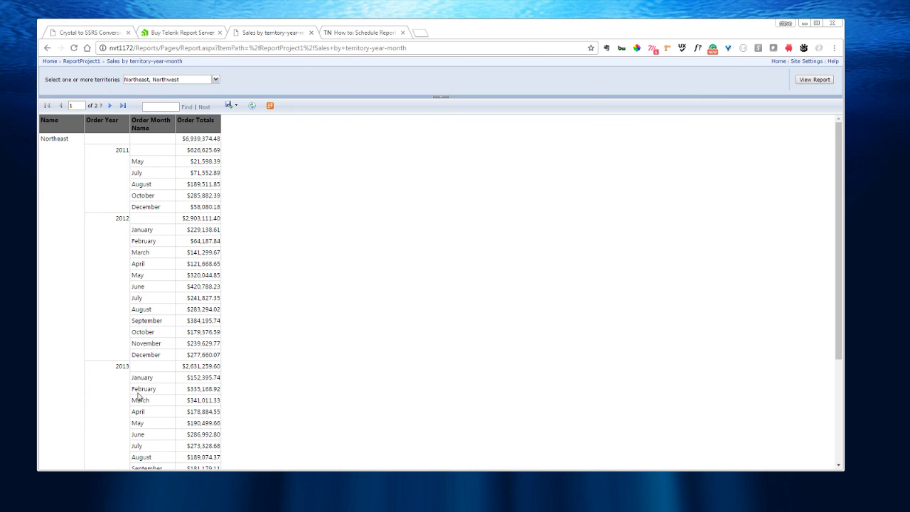
- Read through the first page of the report, check the second page, and return to page 1
{"action": "scroll", "coordinate": [371, 207], "scroll_direction": "down", "scroll_amount": 5}
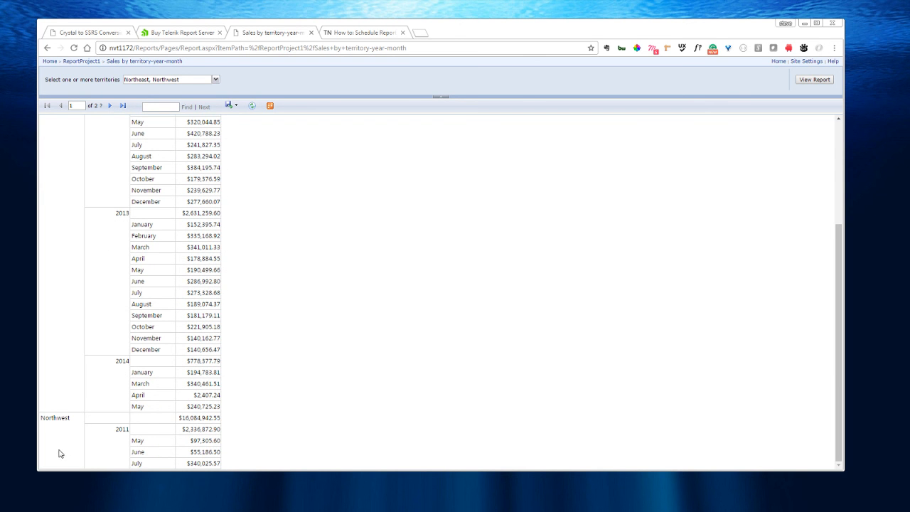
{"action": "left_click", "coordinate": [110, 105]}
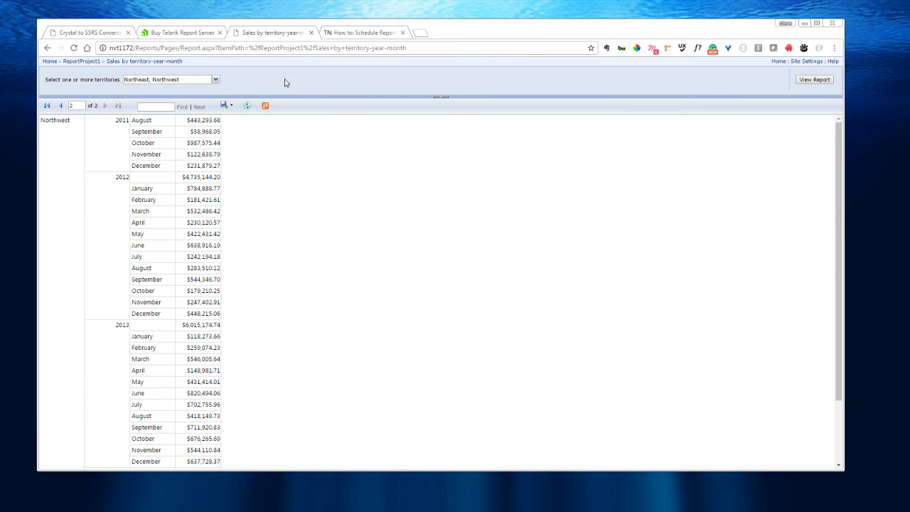
{"action": "left_click", "coordinate": [60, 105]}
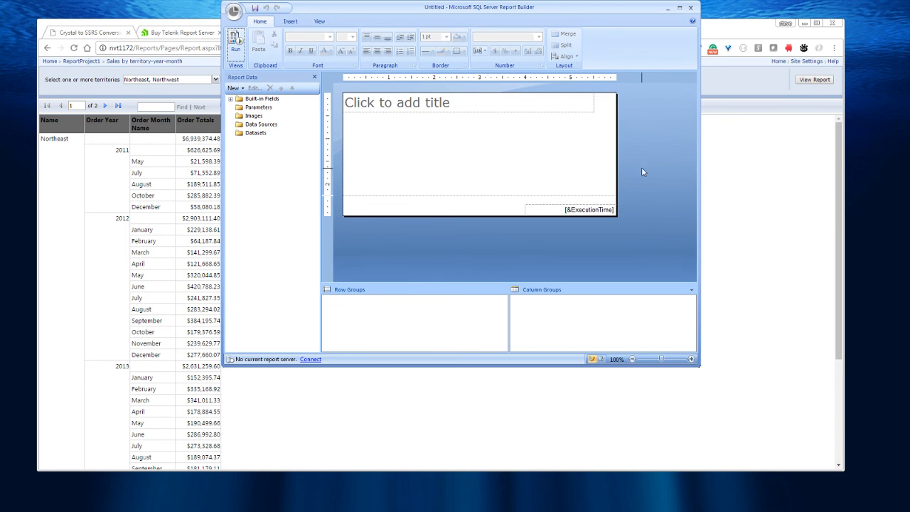
{"action": "left_click", "coordinate": [679, 8]}
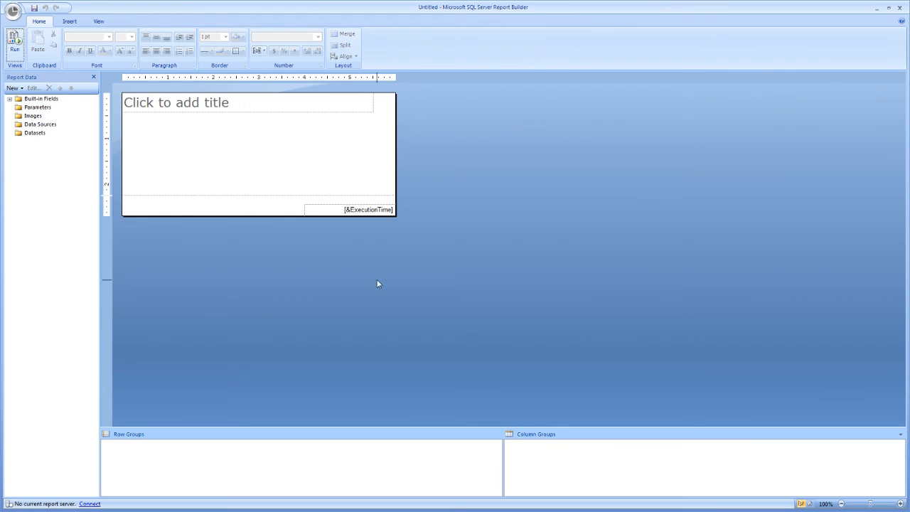
{"action": "left_click", "coordinate": [91, 504]}
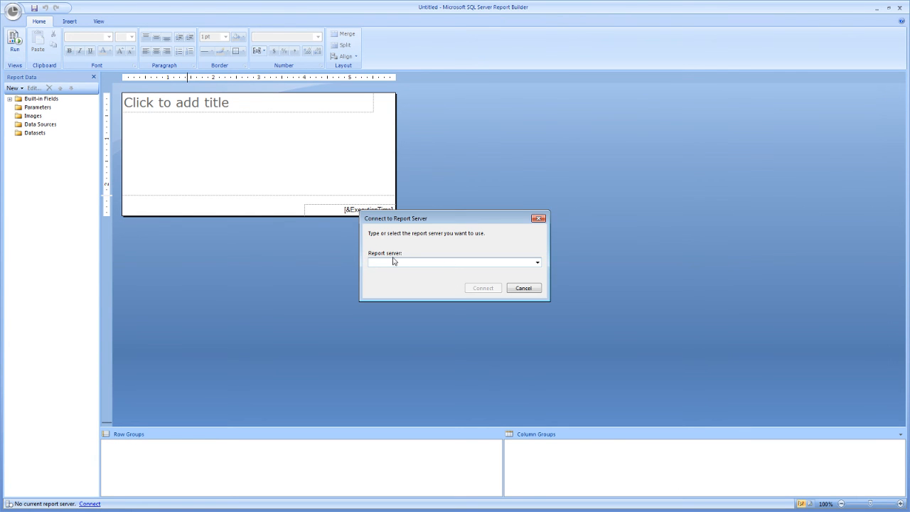
{"action": "left_click", "coordinate": [537, 263]}
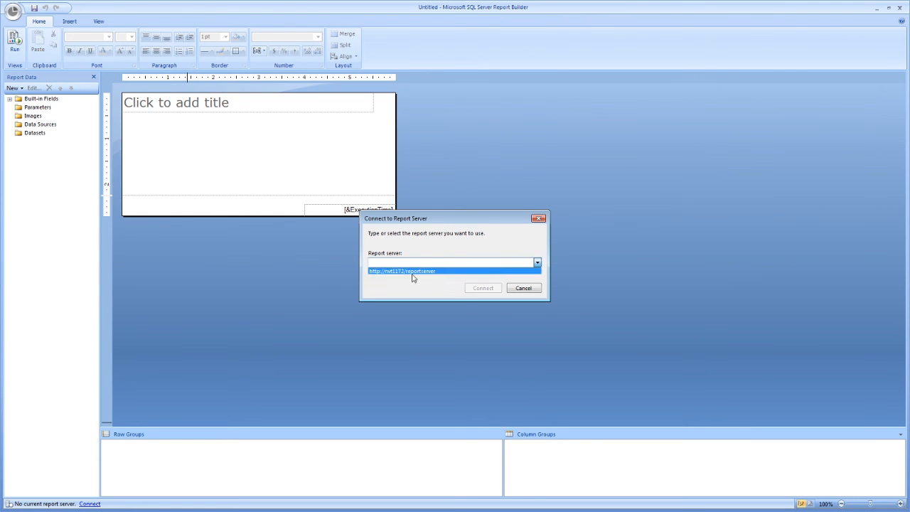
{"action": "left_click", "coordinate": [412, 271]}
{"action": "left_click", "coordinate": [484, 288]}
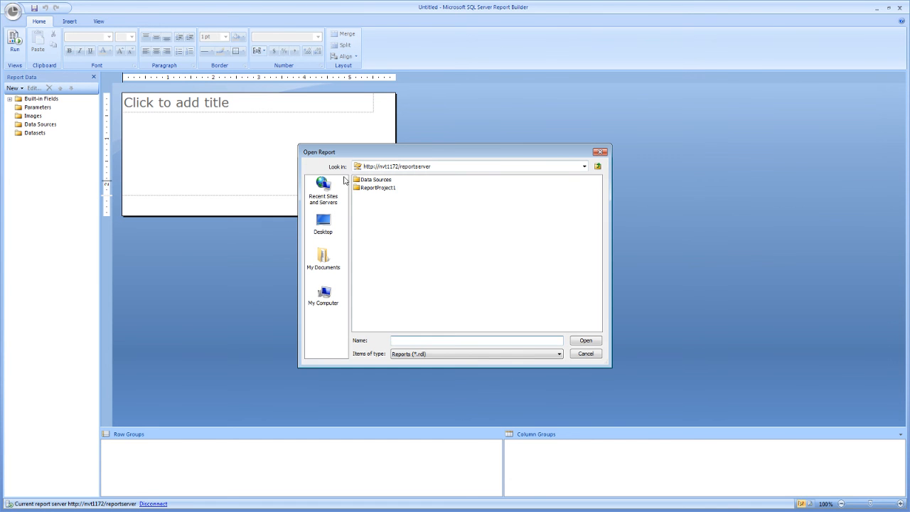
- Open the report "Sales by territory-year-month" from the ReportProject1 folder on the report server
{"action": "left_click", "coordinate": [372, 190]}
{"action": "double_click", "coordinate": [373, 190]}
{"action": "left_click", "coordinate": [389, 182]}
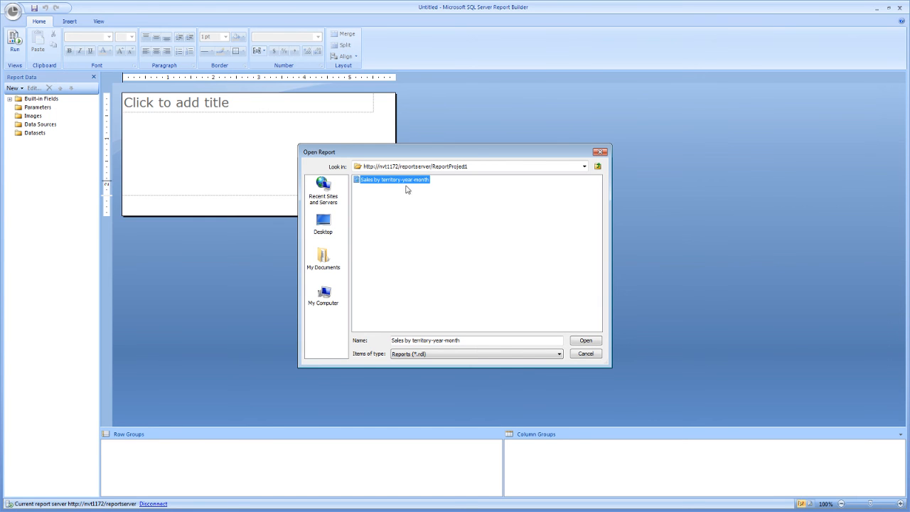
{"action": "left_click", "coordinate": [590, 342]}
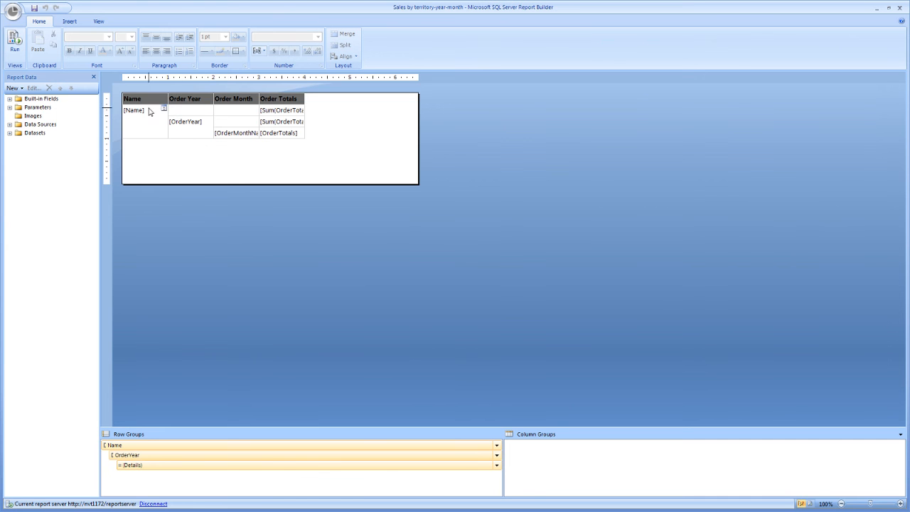
- Move the whole sales table about 0.35 inch right and 0.7 inch down on the report body
{"action": "left_click", "coordinate": [143, 138]}
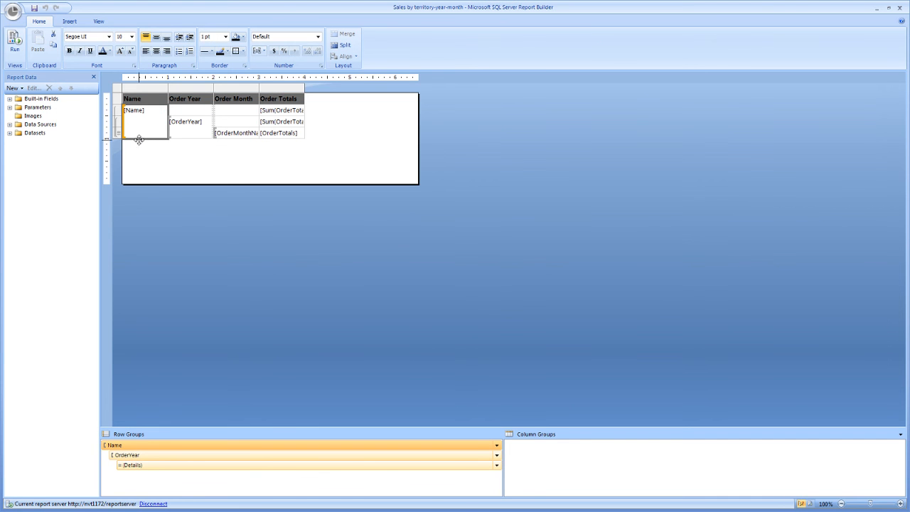
{"action": "left_click", "coordinate": [117, 91]}
{"action": "left_click_drag", "start_coordinate": [126, 94], "coordinate": [142, 124]}
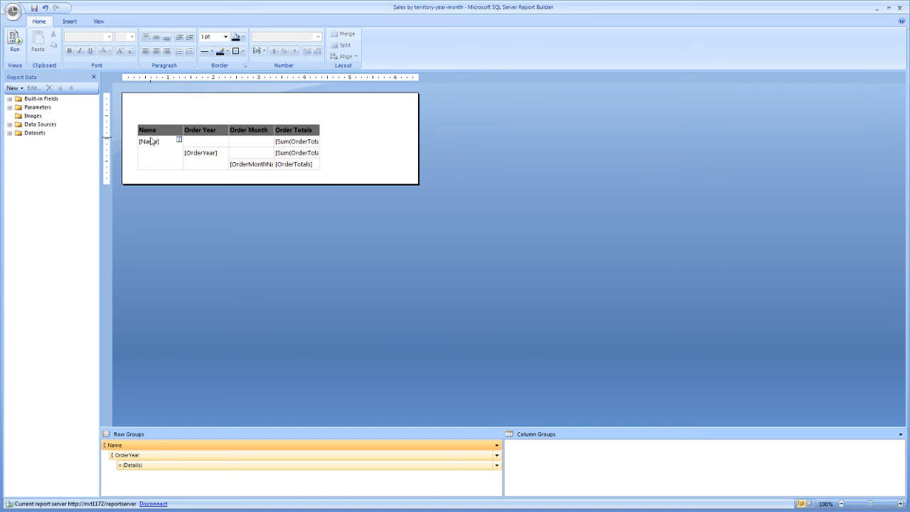
- Set the font colour of the table's Name column header to orange
{"action": "left_click", "coordinate": [162, 130]}
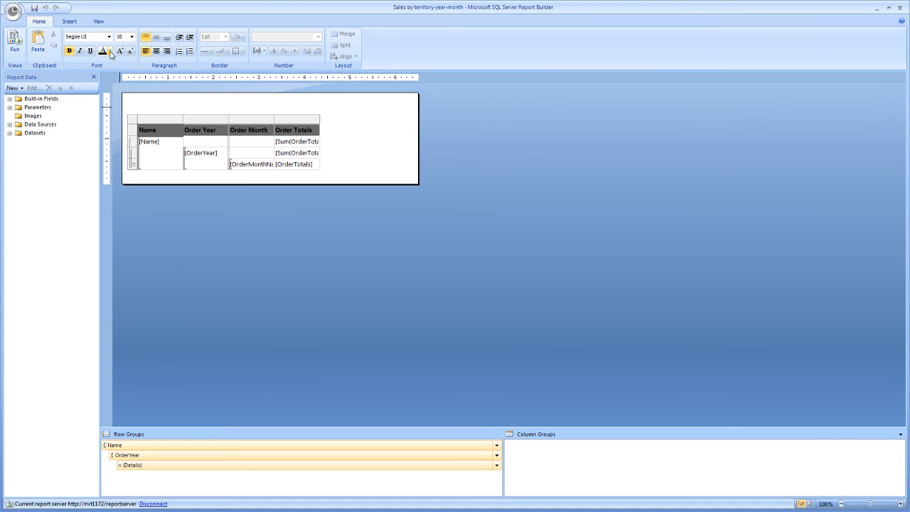
{"action": "left_click", "coordinate": [110, 52]}
{"action": "left_click", "coordinate": [114, 85]}
{"action": "left_click", "coordinate": [150, 131]}
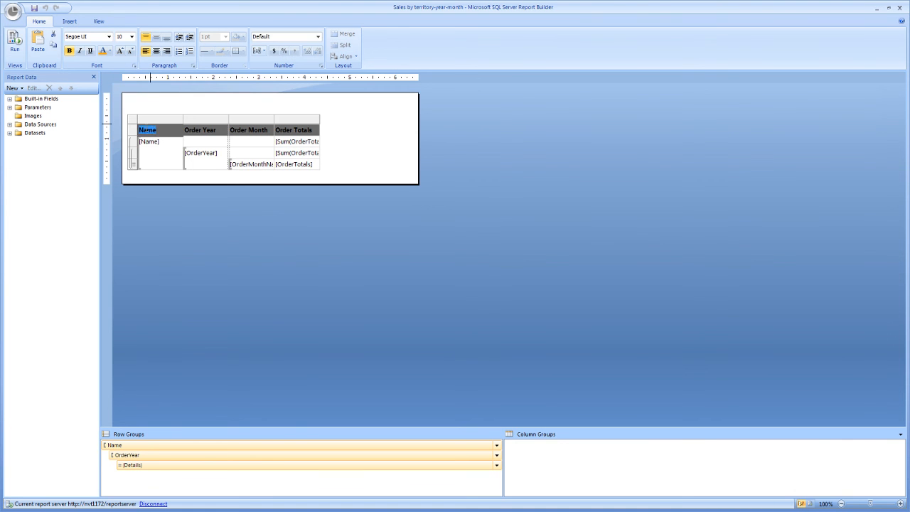
{"action": "left_click", "coordinate": [103, 51]}
- Apply the same orange font colour to the Order Year, Order Month Name and Order Totals headers, and save the report
{"action": "double_click", "coordinate": [199, 130]}
{"action": "left_click_drag", "start_coordinate": [185, 131], "coordinate": [216, 130]}
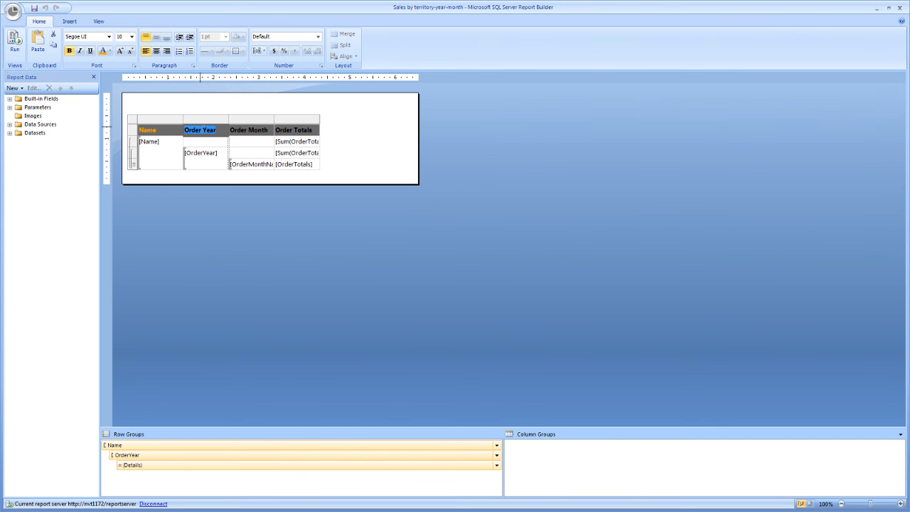
{"action": "left_click", "coordinate": [103, 51]}
{"action": "double_click", "coordinate": [254, 130]}
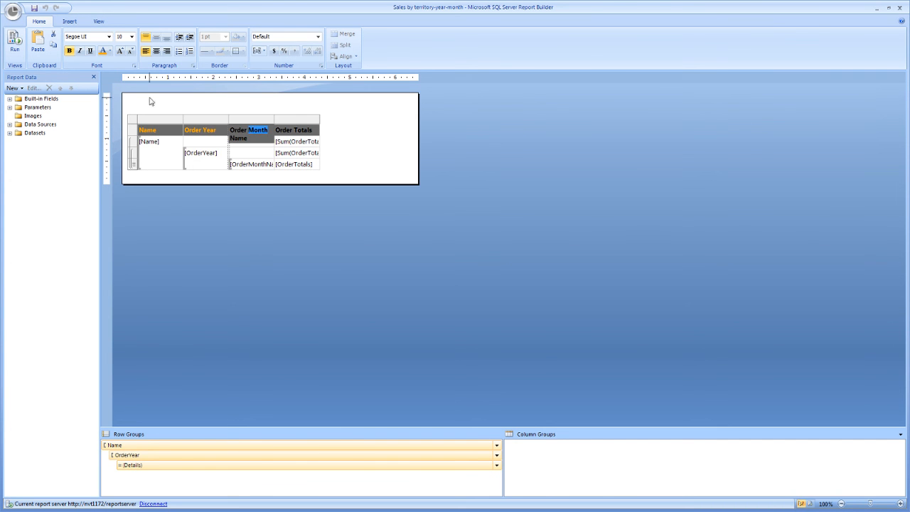
{"action": "triple_click", "coordinate": [246, 129]}
{"action": "left_click", "coordinate": [104, 51]}
{"action": "triple_click", "coordinate": [286, 130]}
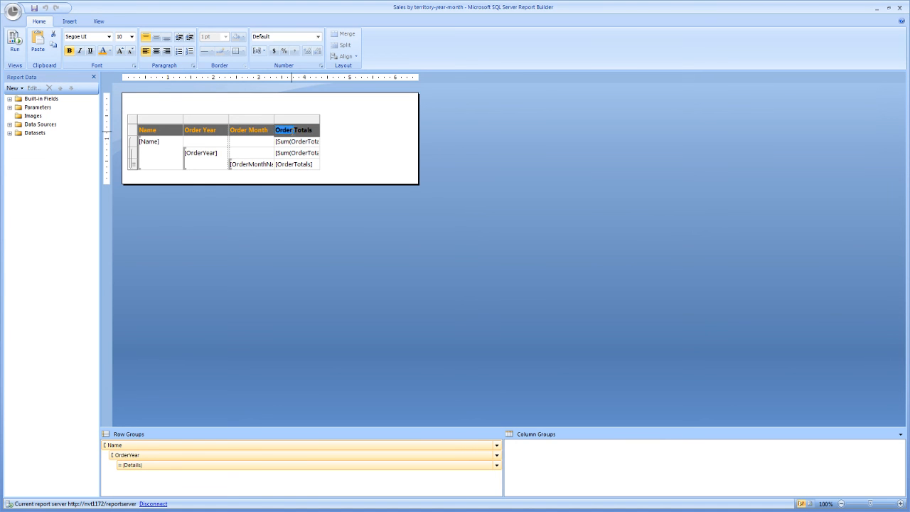
{"action": "left_click", "coordinate": [104, 51]}
{"action": "left_click", "coordinate": [358, 136]}
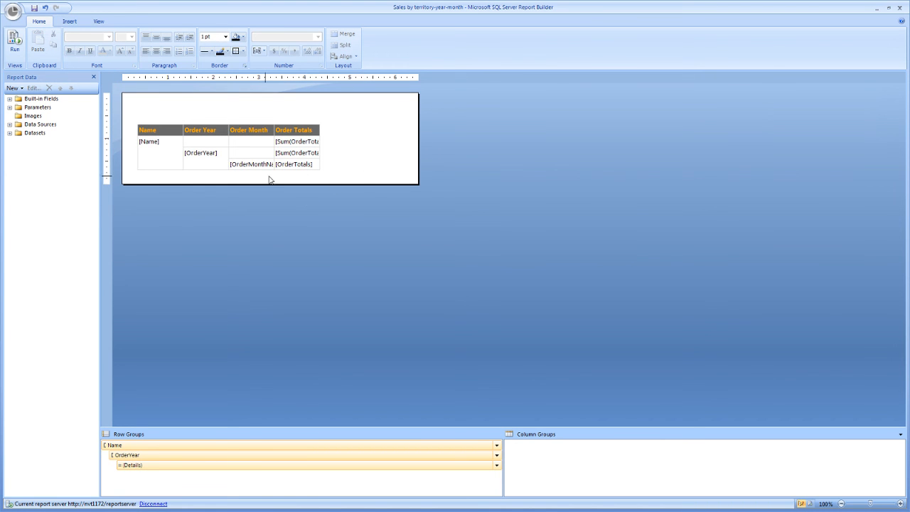
{"action": "left_click", "coordinate": [34, 8]}
- Remove all borders from the table cells below the header row, across all four columns
{"action": "left_click", "coordinate": [177, 159]}
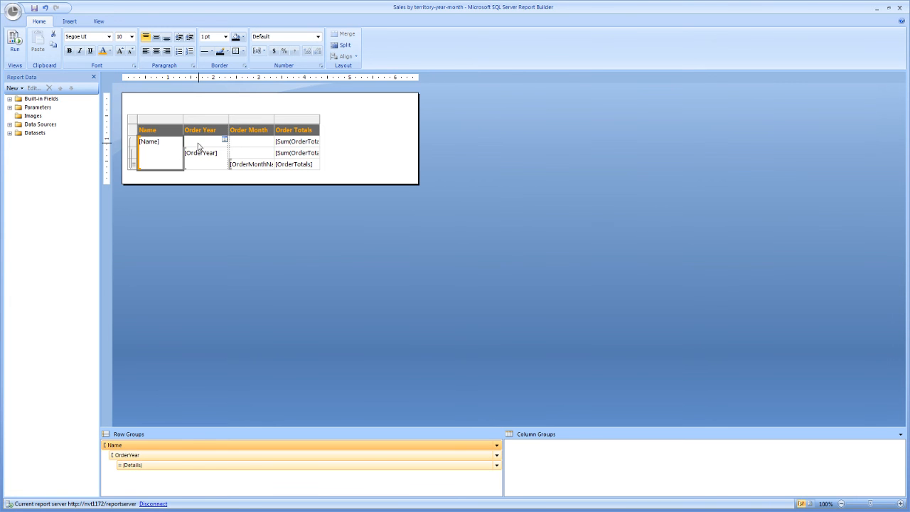
{"action": "left_click", "coordinate": [248, 154], "text": "shift"}
{"action": "left_click", "coordinate": [250, 164], "text": "shift"}
{"action": "left_click", "coordinate": [283, 145], "text": "shift"}
{"action": "left_click", "coordinate": [288, 154], "text": "shift"}
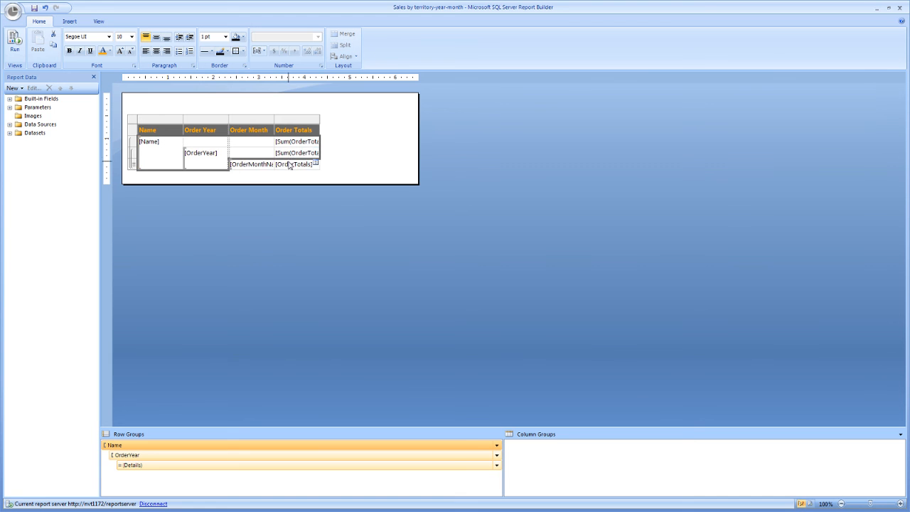
{"action": "left_click", "coordinate": [290, 165], "text": "shift"}
{"action": "left_click", "coordinate": [242, 51]}
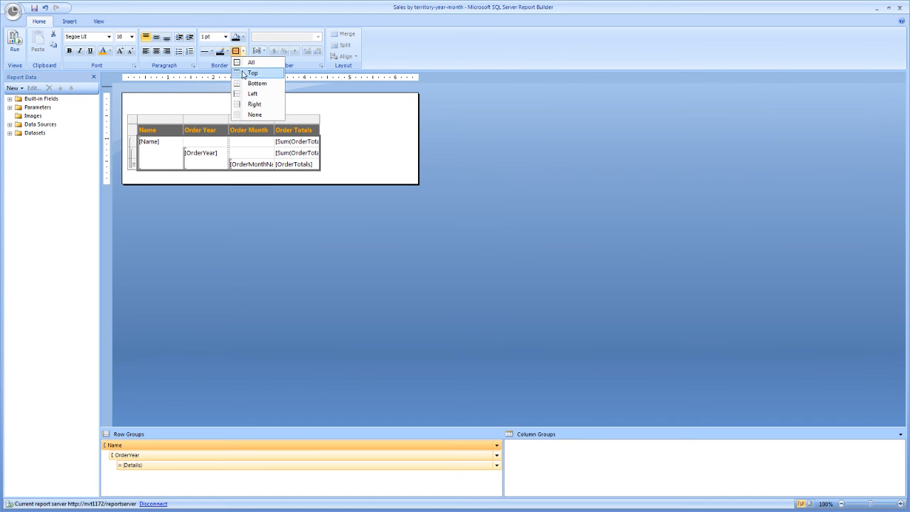
{"action": "left_click", "coordinate": [250, 114]}
{"action": "left_click", "coordinate": [371, 142]}
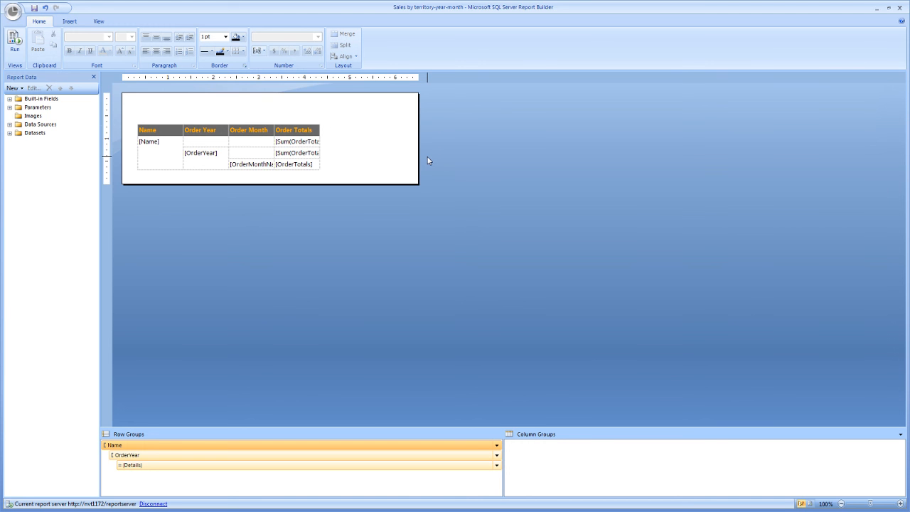
- Switch to Report Manager in the browser, rerun the sales report for Northeast and Northwest, and look through its first page
{"action": "left_click", "coordinate": [877, 8]}
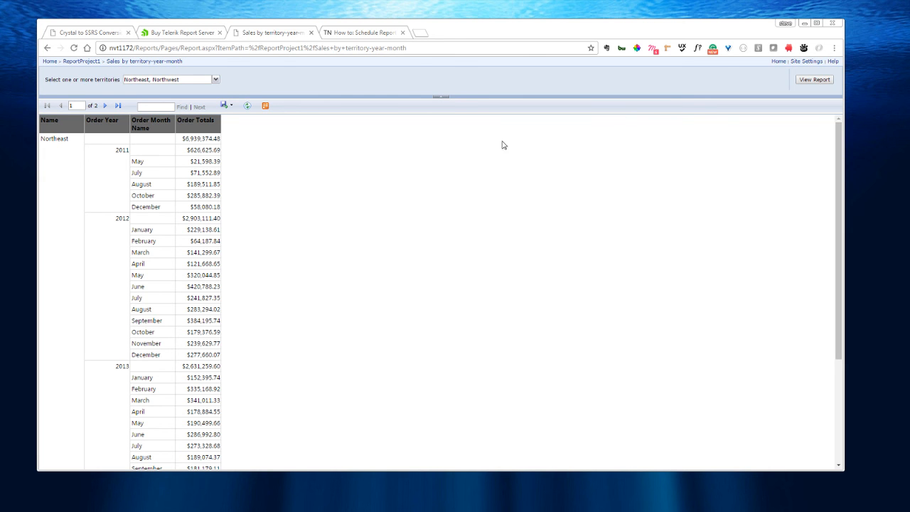
{"action": "left_click", "coordinate": [808, 80]}
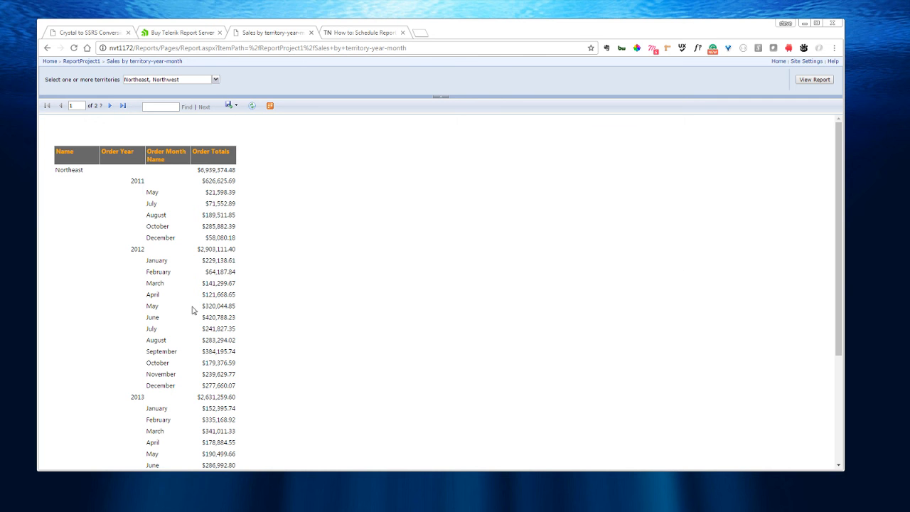
{"action": "scroll", "coordinate": [326, 254], "scroll_direction": "down", "scroll_amount": 3}
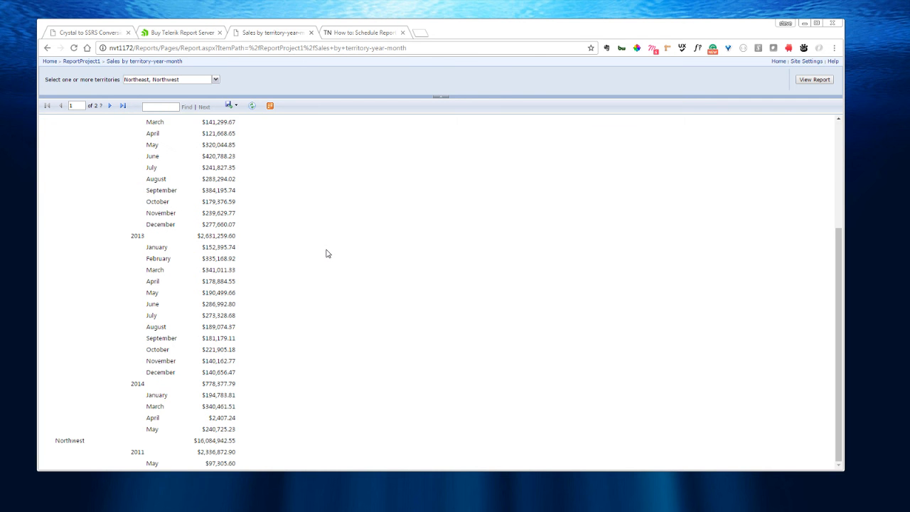
{"action": "scroll", "coordinate": [326, 254], "scroll_direction": "up", "scroll_amount": 3}
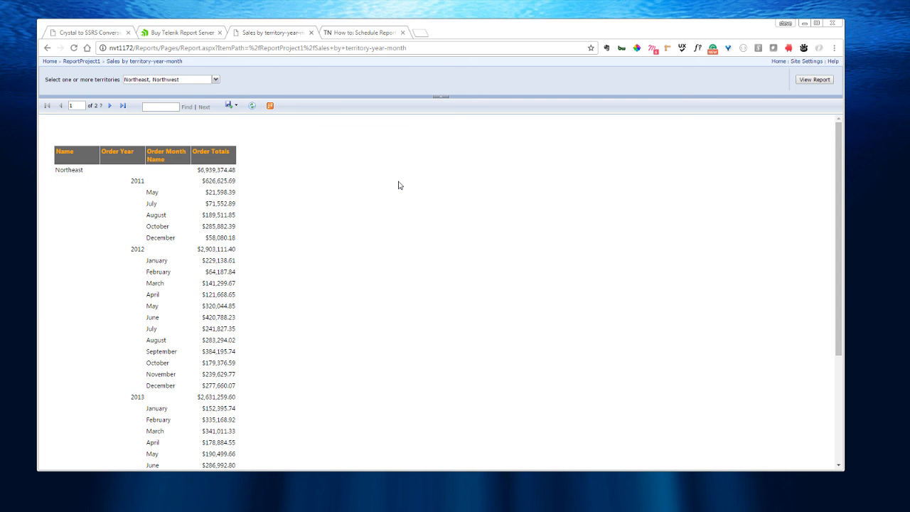
- Look over the Crystal Migration Services home page, including its Crystal to SSRS conversion and SSRS web reporting sections
{"action": "left_click", "coordinate": [90, 33]}
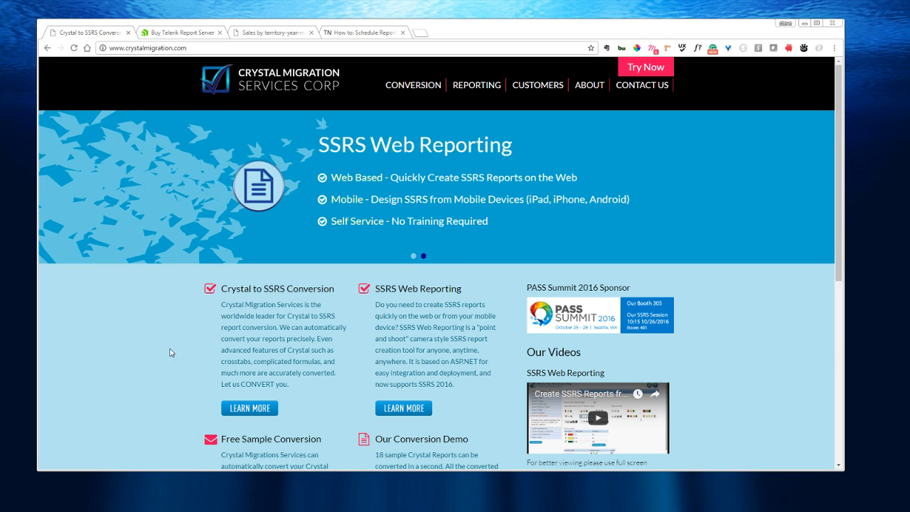
{"action": "scroll", "coordinate": [164, 391], "scroll_direction": "down", "scroll_amount": 3}
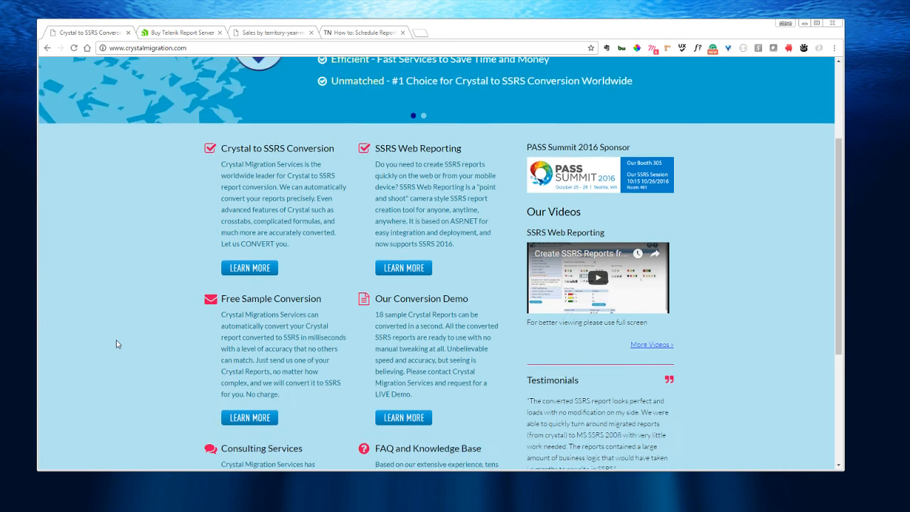
{"action": "scroll", "coordinate": [129, 326], "scroll_direction": "up", "scroll_amount": 3}
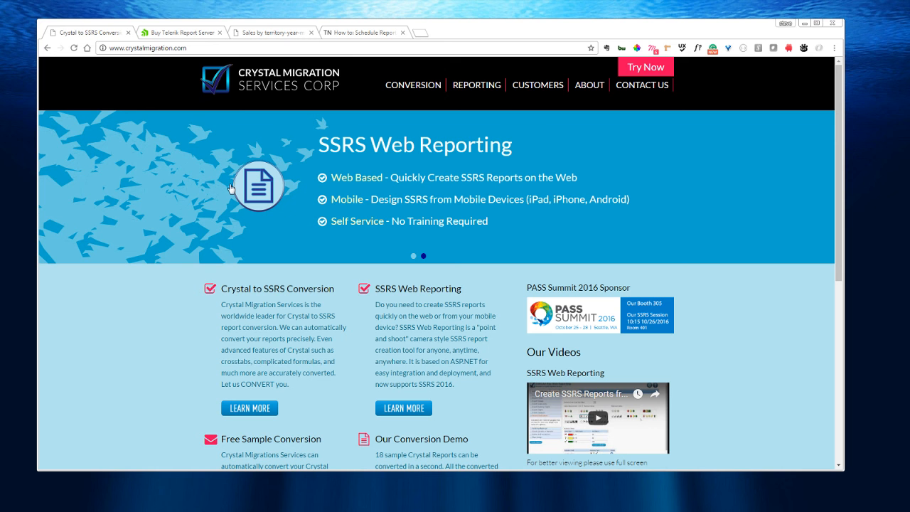
- Bring up the TechNet how-to article on scheduling reports
{"action": "left_click", "coordinate": [376, 36]}
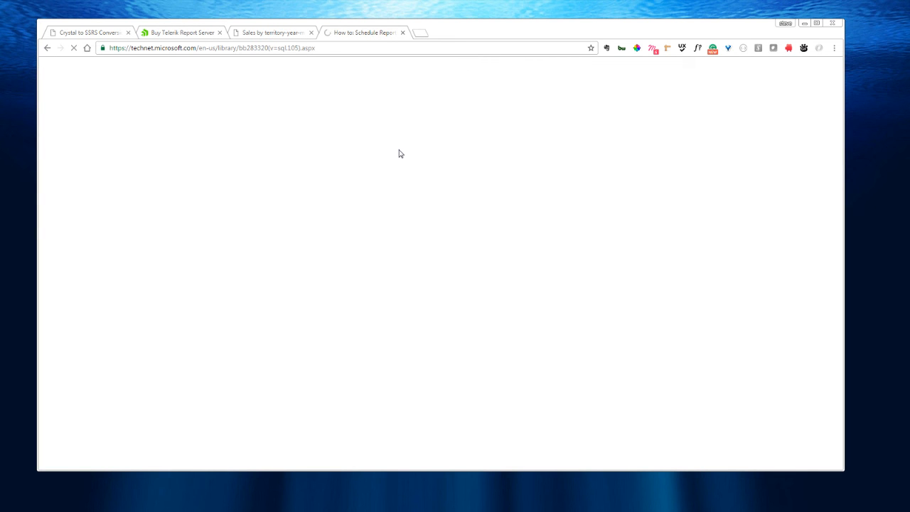